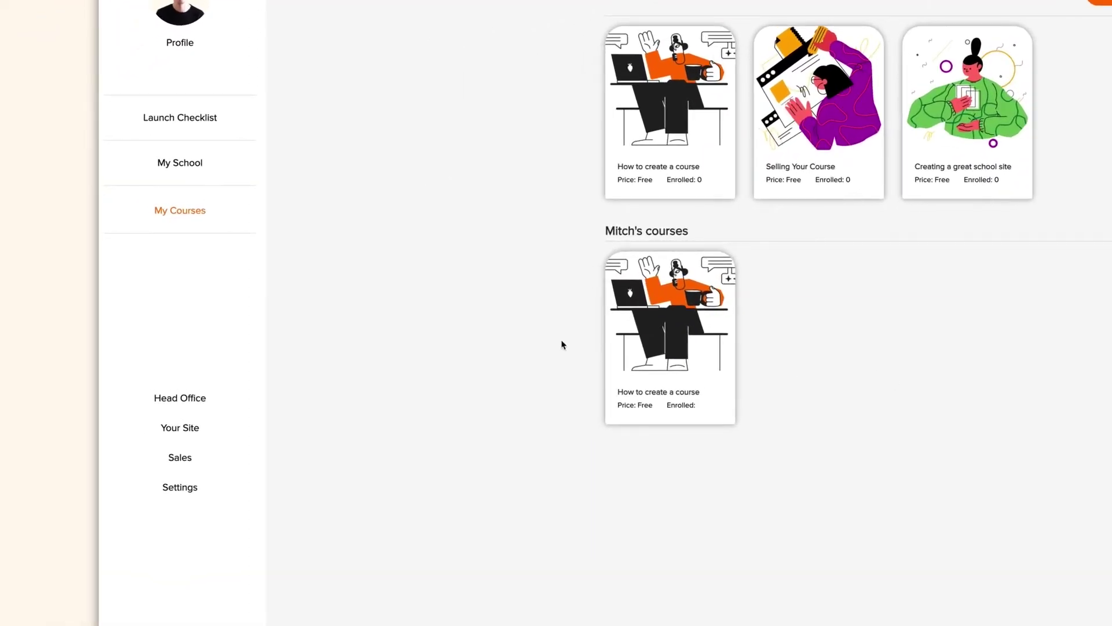
- Open the pages settings of the "Creating a great school site" course
{"action": "left_click", "coordinate": [189, 218]}
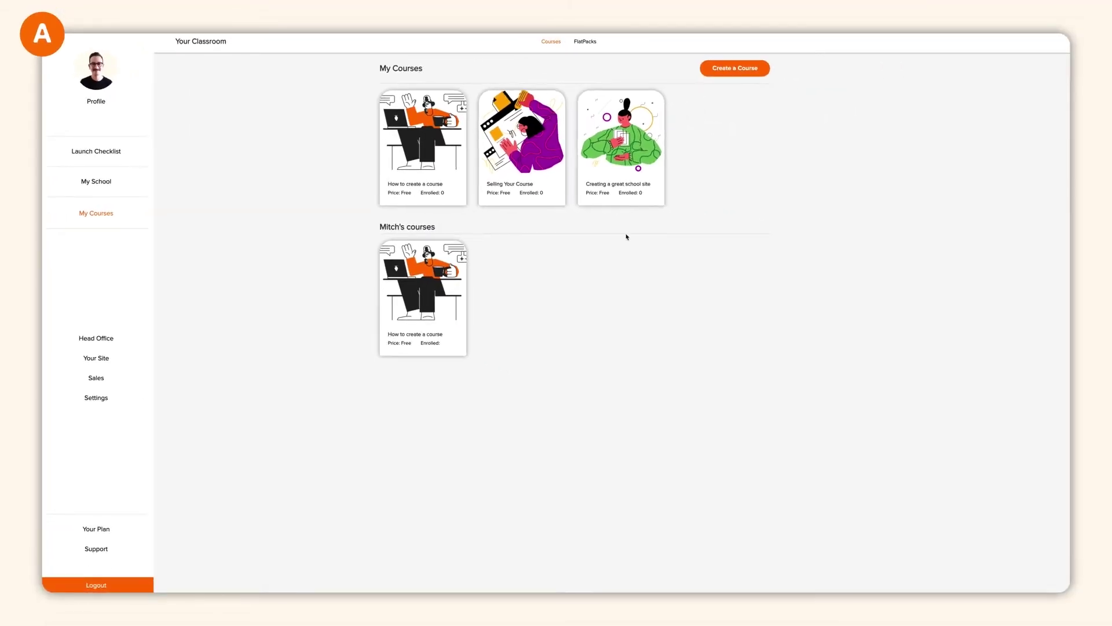
{"action": "left_click", "coordinate": [620, 162]}
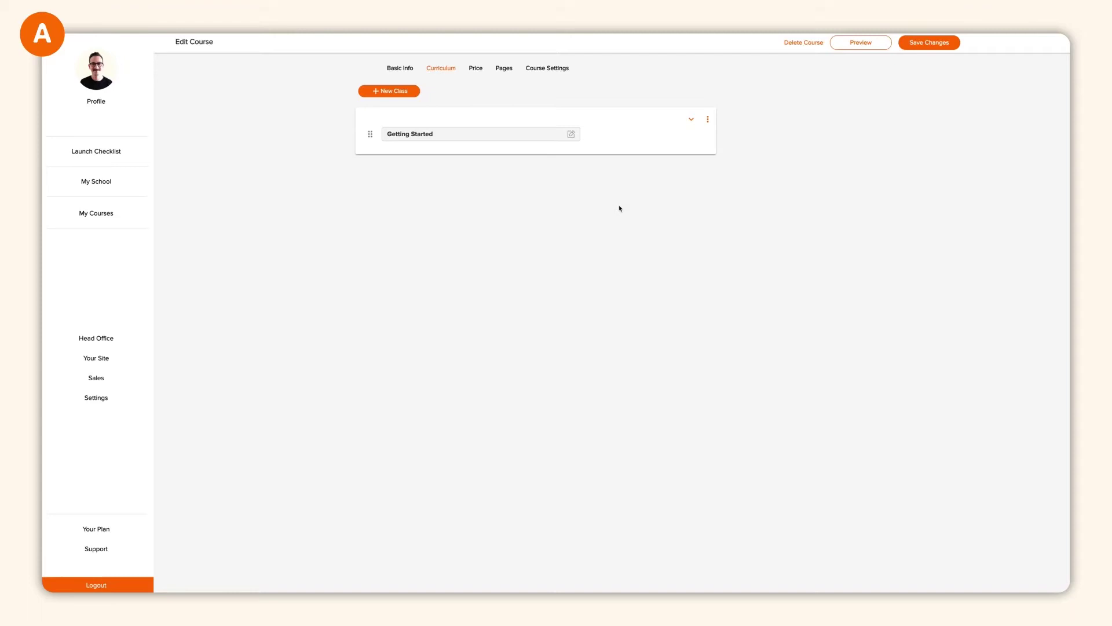
{"action": "left_click", "coordinate": [504, 69]}
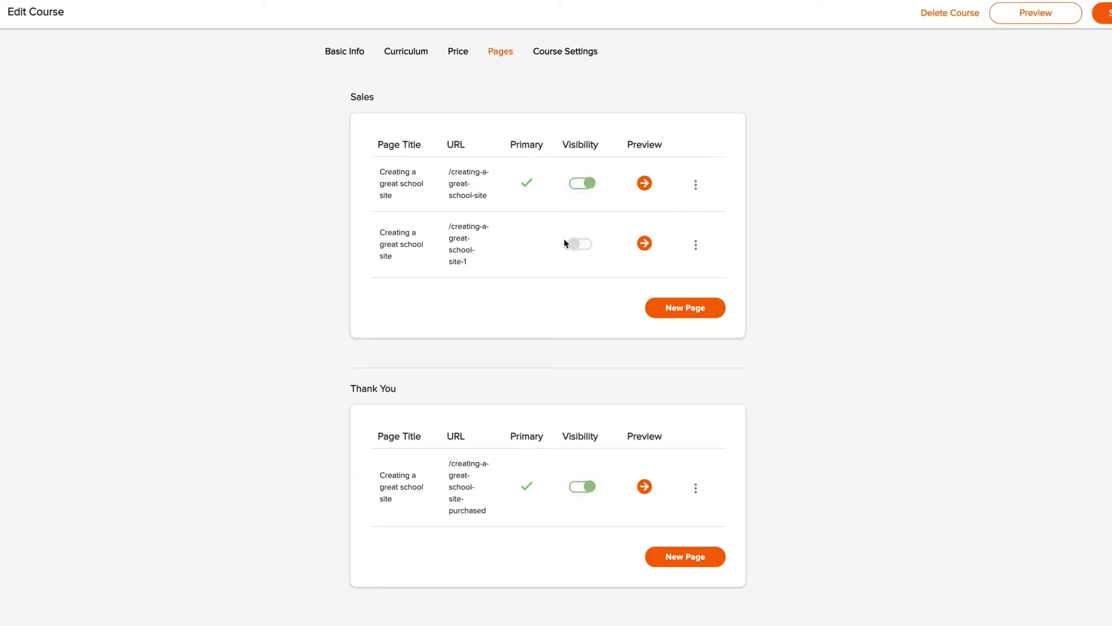
- Preview the course's primary sales page and look through its curriculum, teacher and related-course sections
{"action": "left_click", "coordinate": [643, 185]}
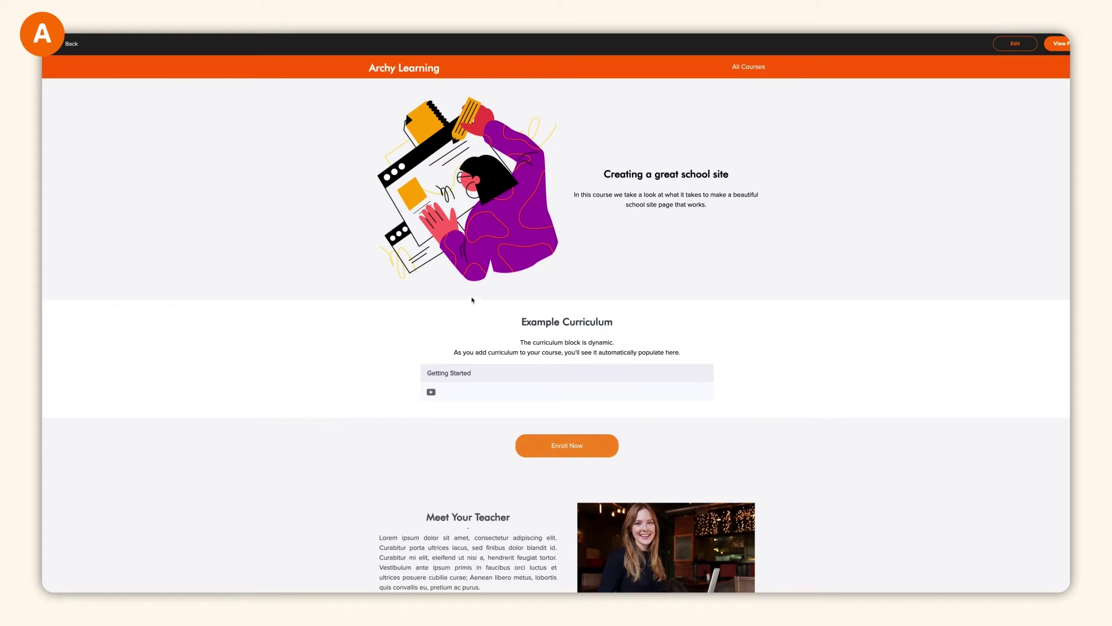
{"action": "scroll", "coordinate": [714, 330], "scroll_direction": "down", "scroll_amount": 5}
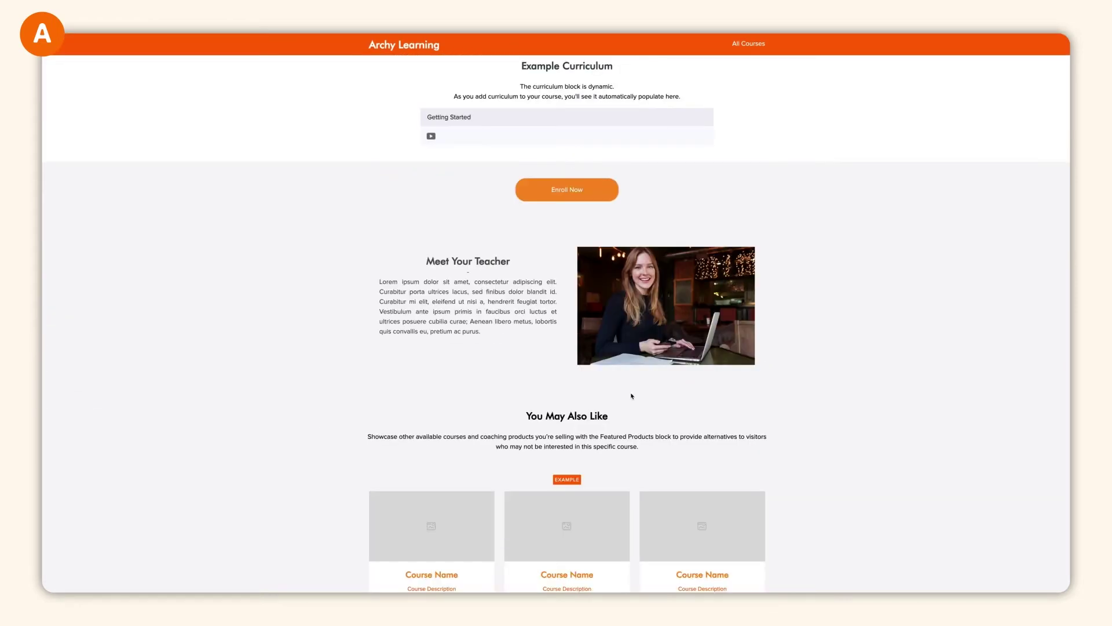
{"action": "scroll", "coordinate": [671, 423], "scroll_direction": "down", "scroll_amount": 1}
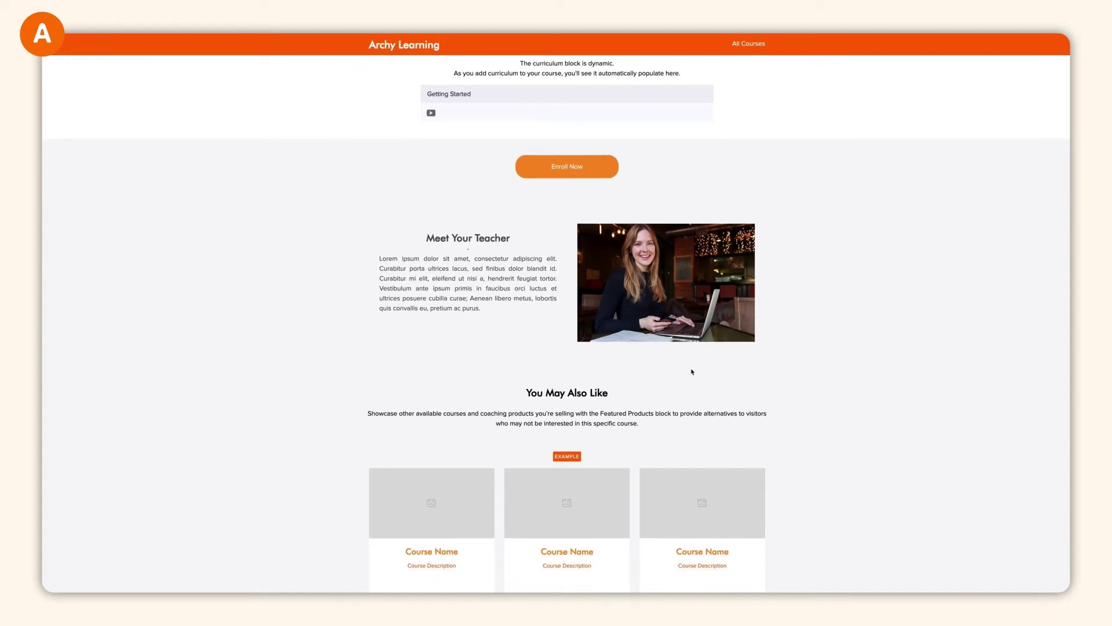
{"action": "scroll", "coordinate": [692, 372], "scroll_direction": "up", "scroll_amount": 4}
{"action": "scroll", "coordinate": [855, 349], "scroll_direction": "up", "scroll_amount": 1}
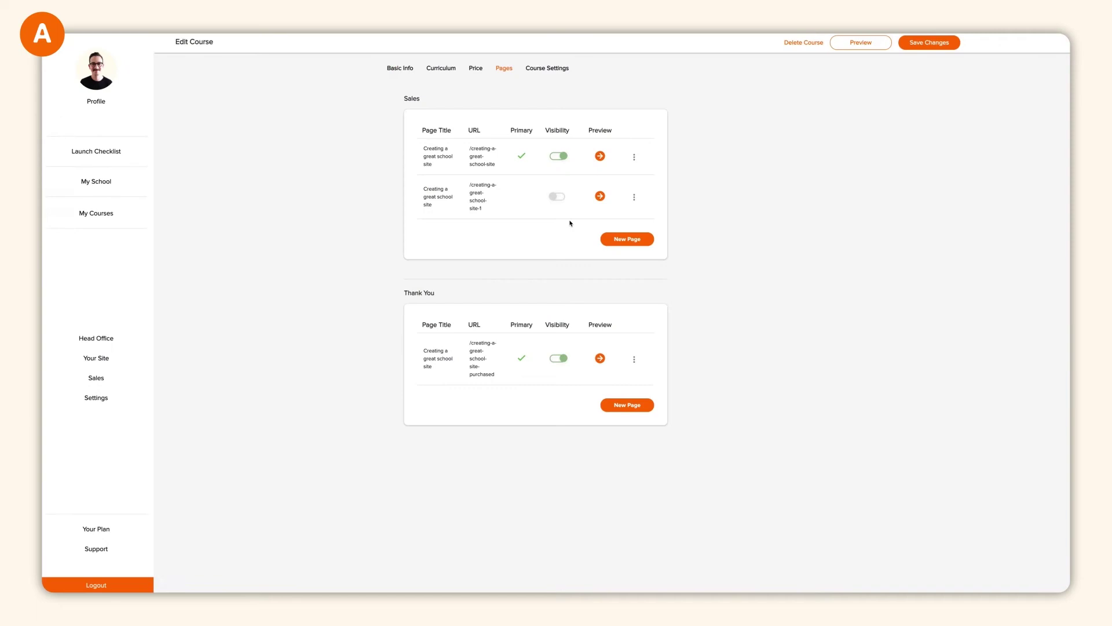
- Preview the second sales page, /creating-a-great-school-site-1, and examine its banner, video, testimonial, teacher and featured-product sections
{"action": "left_click", "coordinate": [600, 195]}
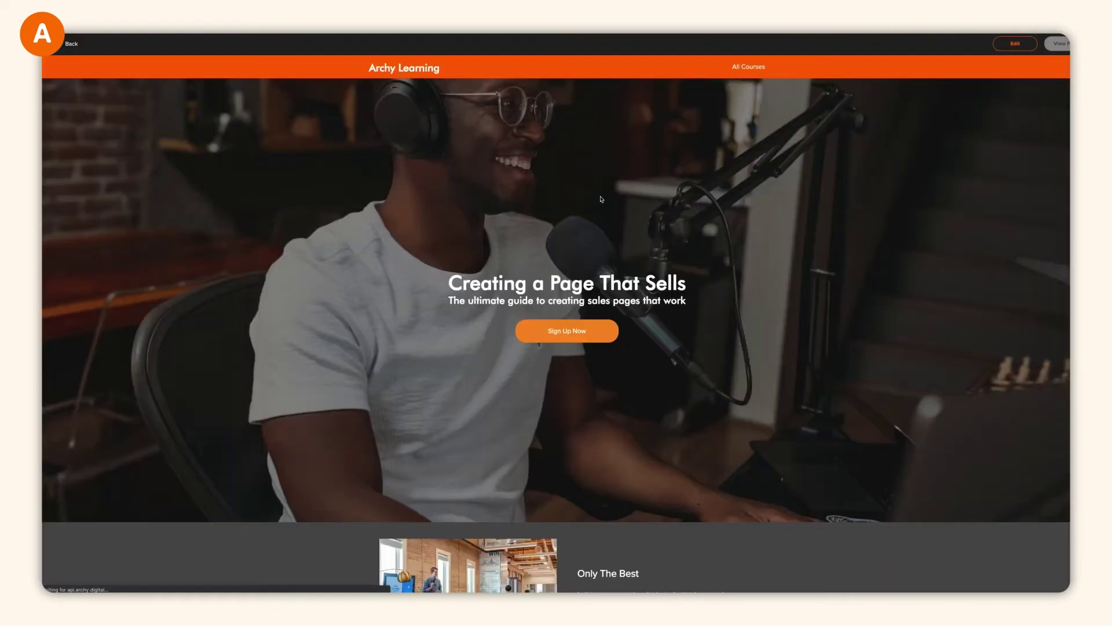
{"action": "scroll", "coordinate": [748, 396], "scroll_direction": "down", "scroll_amount": 5}
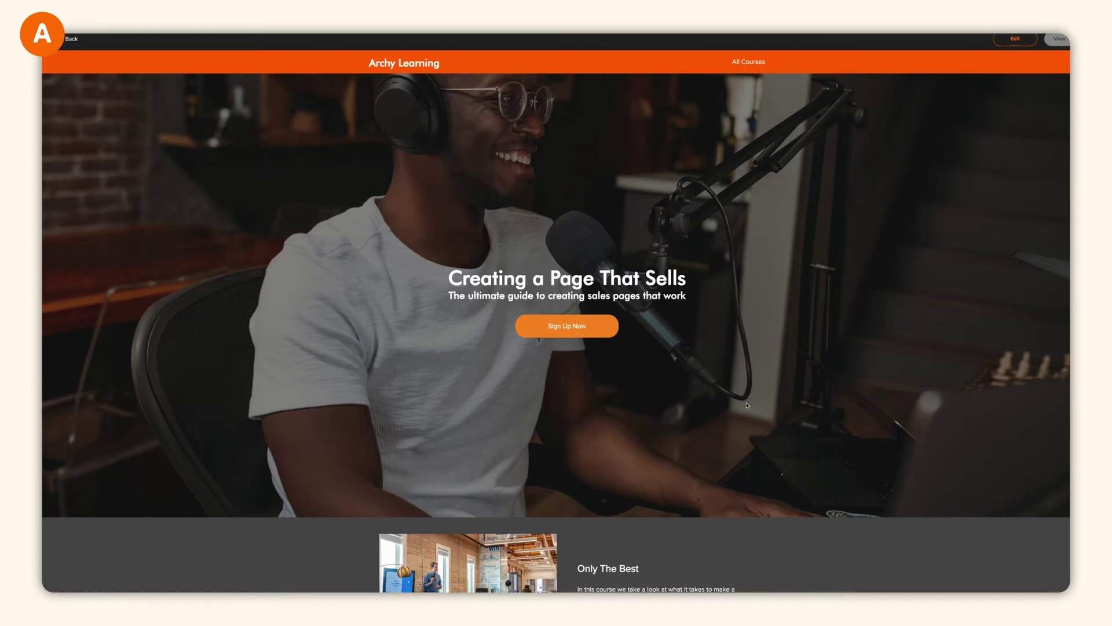
{"action": "scroll", "coordinate": [748, 406], "scroll_direction": "down", "scroll_amount": 10}
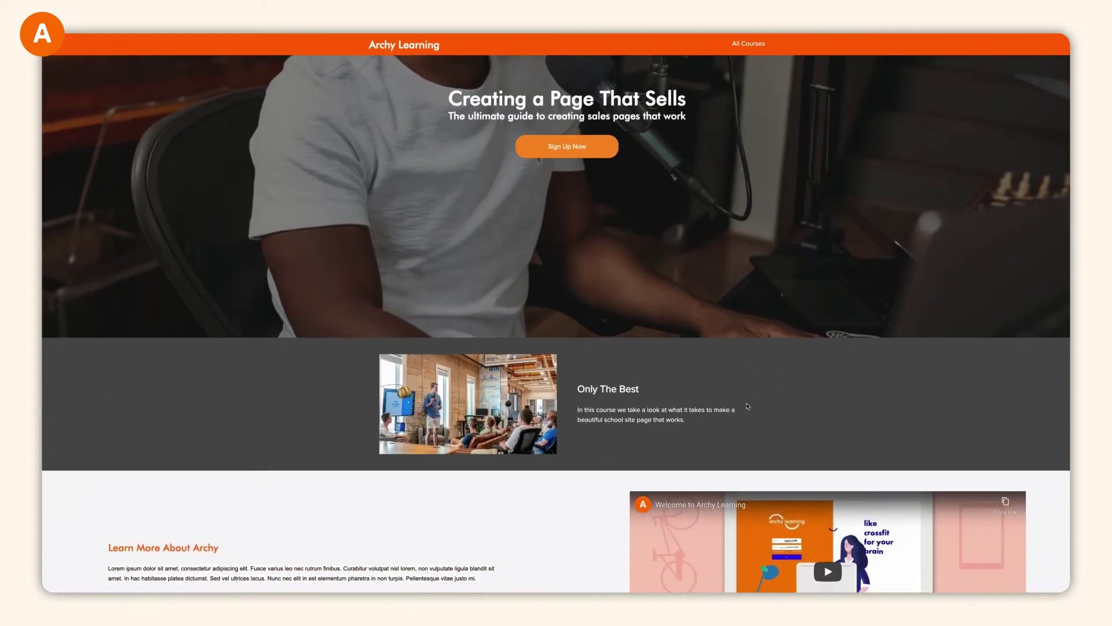
{"action": "scroll", "coordinate": [747, 406], "scroll_direction": "down", "scroll_amount": 7}
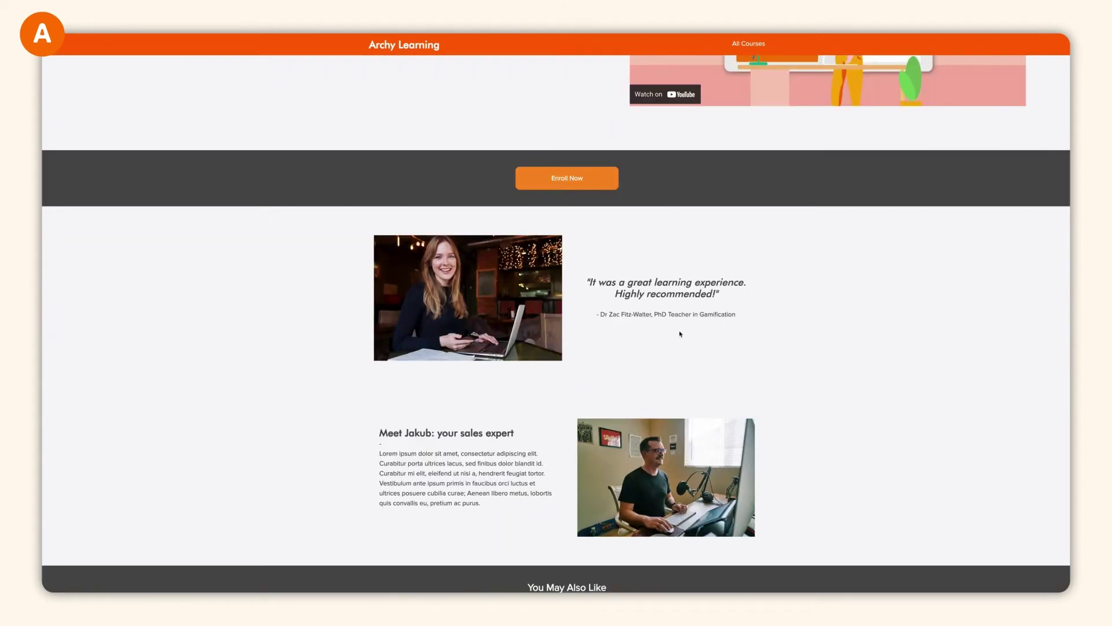
{"action": "scroll", "coordinate": [680, 334], "scroll_direction": "down", "scroll_amount": 3}
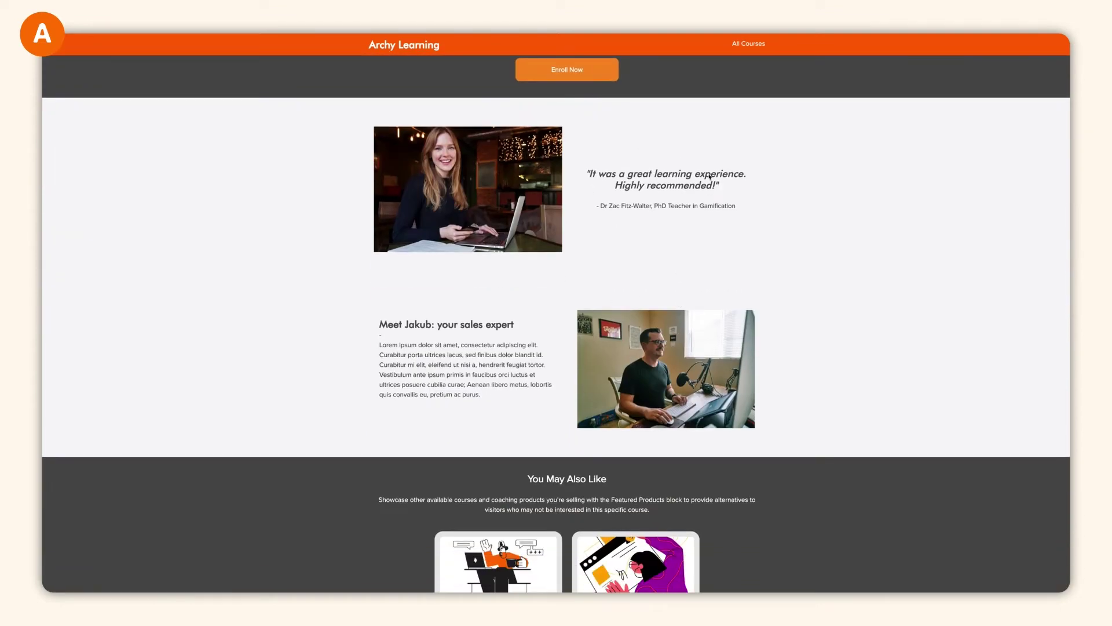
{"action": "scroll", "coordinate": [700, 265], "scroll_direction": "down", "scroll_amount": 2}
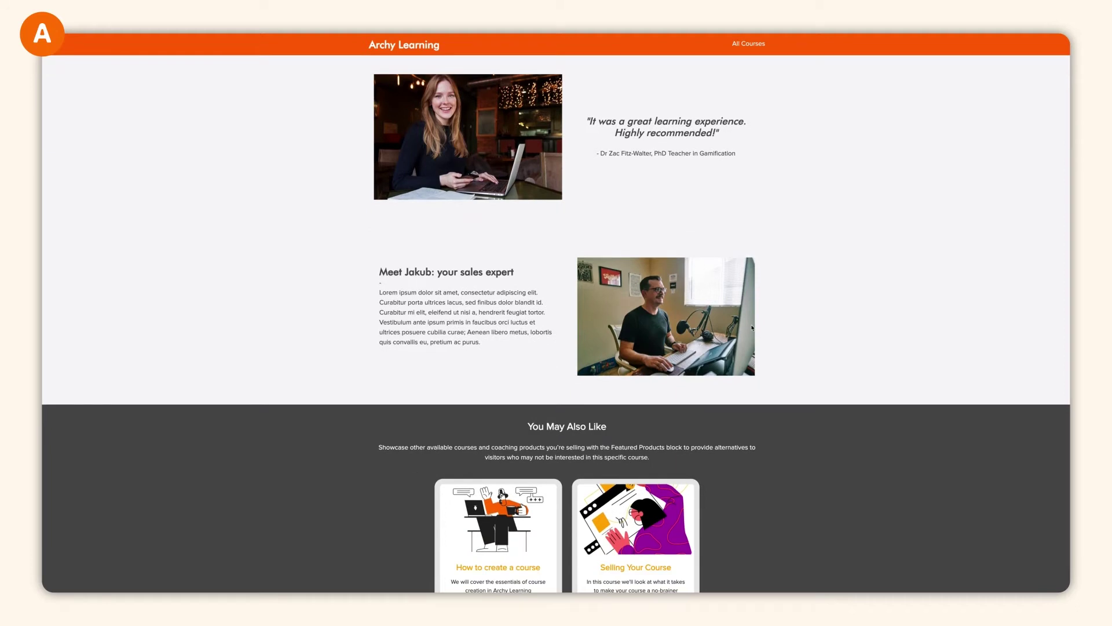
{"action": "scroll", "coordinate": [752, 327], "scroll_direction": "down", "scroll_amount": 3}
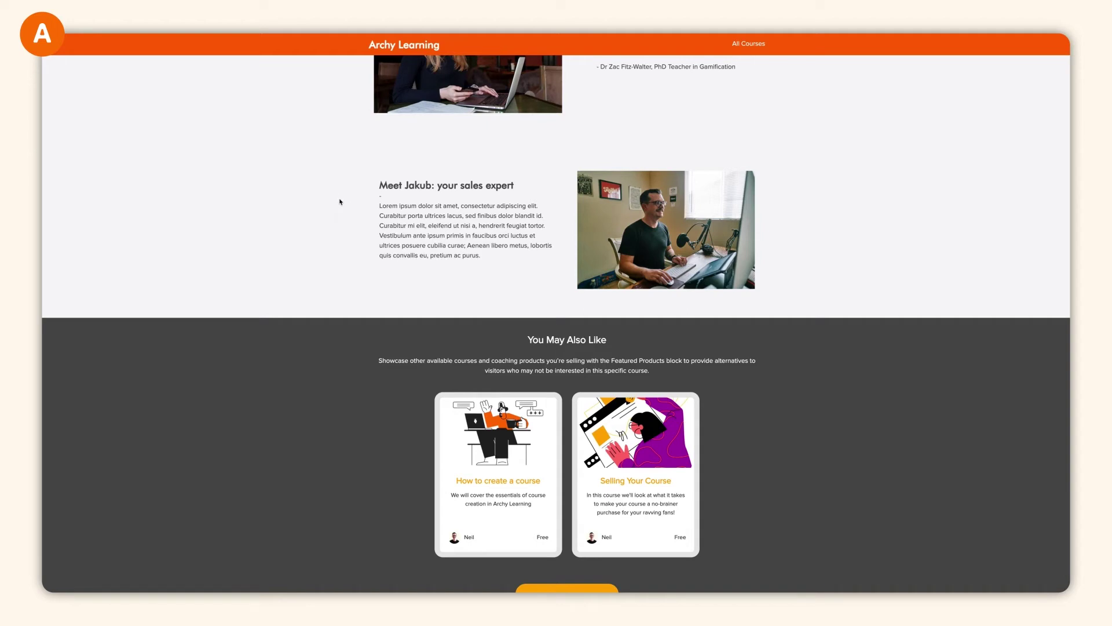
{"action": "scroll", "coordinate": [342, 209], "scroll_direction": "down", "scroll_amount": 2}
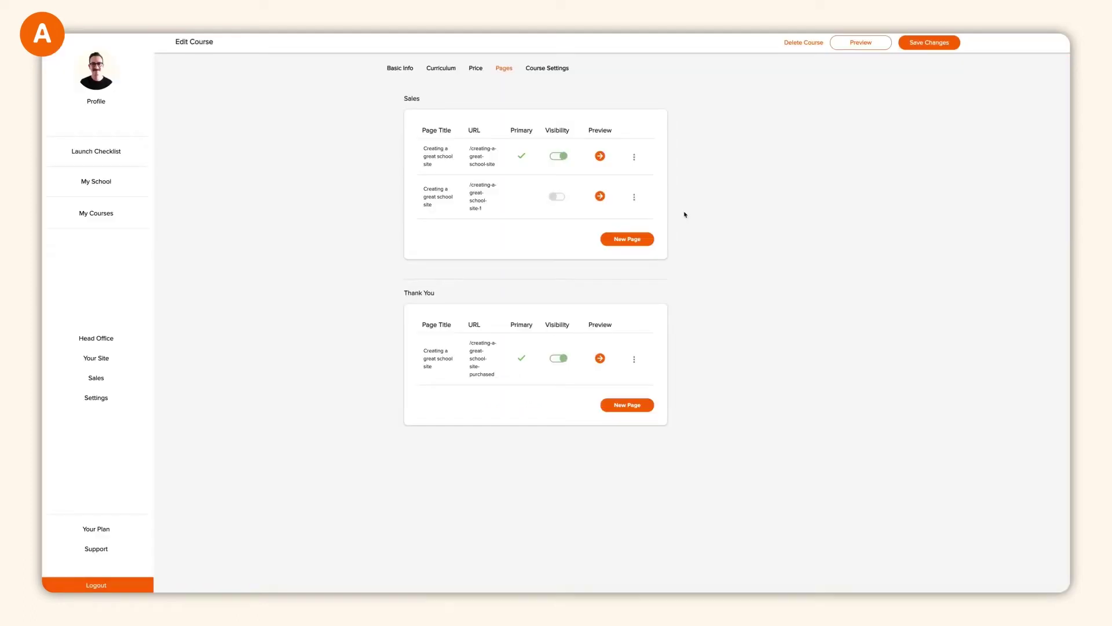
- Open the second sales page, /creating-a-great-school-site-1, for editing and look through its page blocks
{"action": "left_click", "coordinate": [634, 198]}
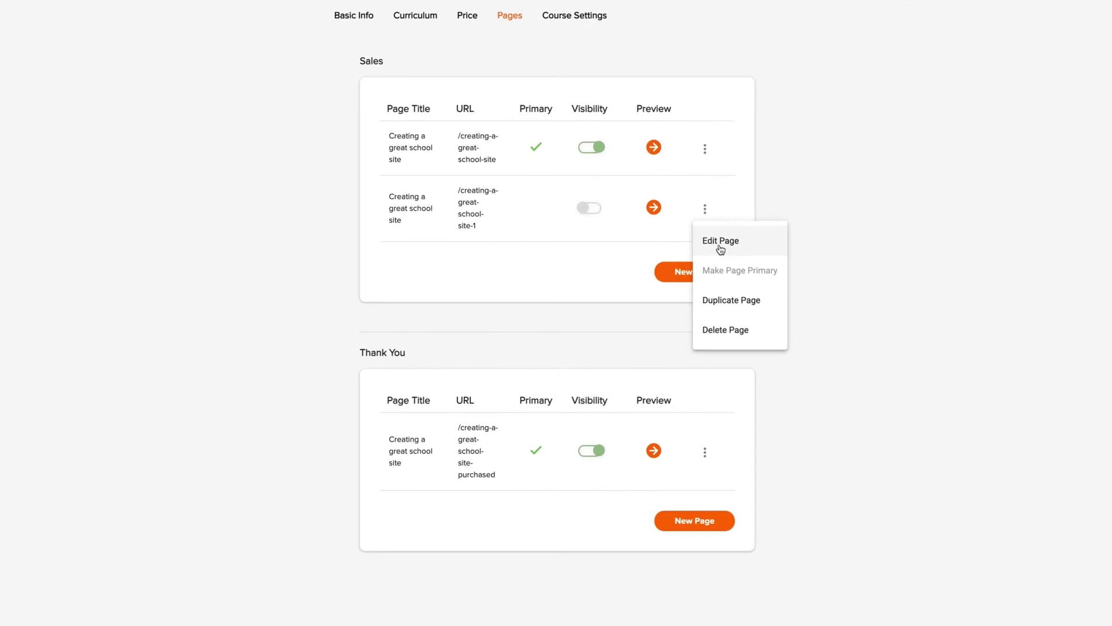
{"action": "left_click", "coordinate": [717, 242]}
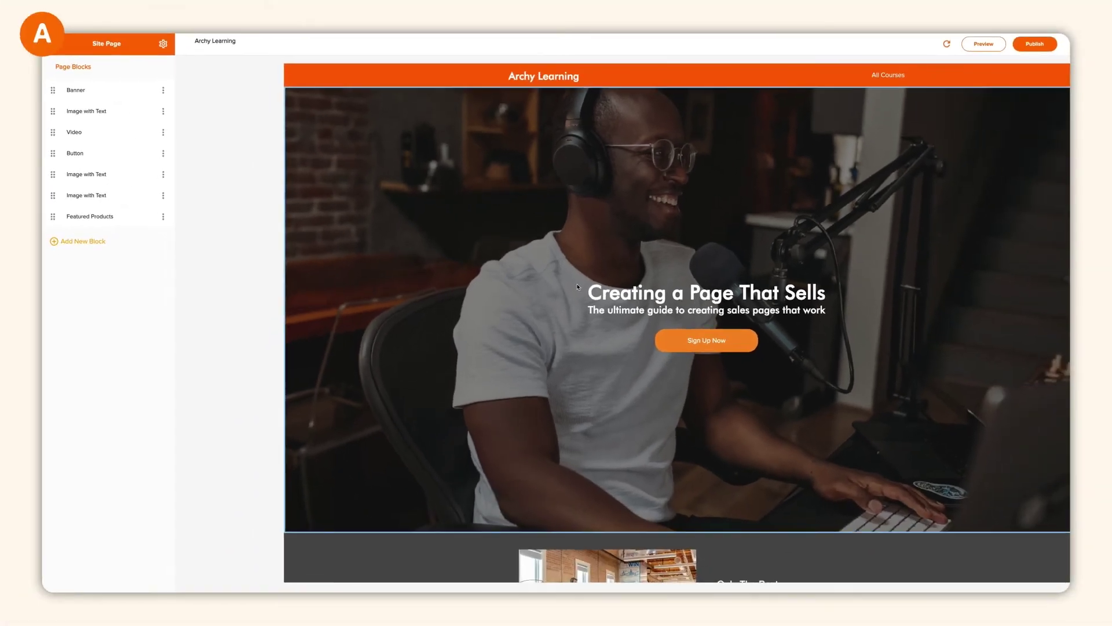
{"action": "scroll", "coordinate": [521, 336], "scroll_direction": "down", "scroll_amount": 5}
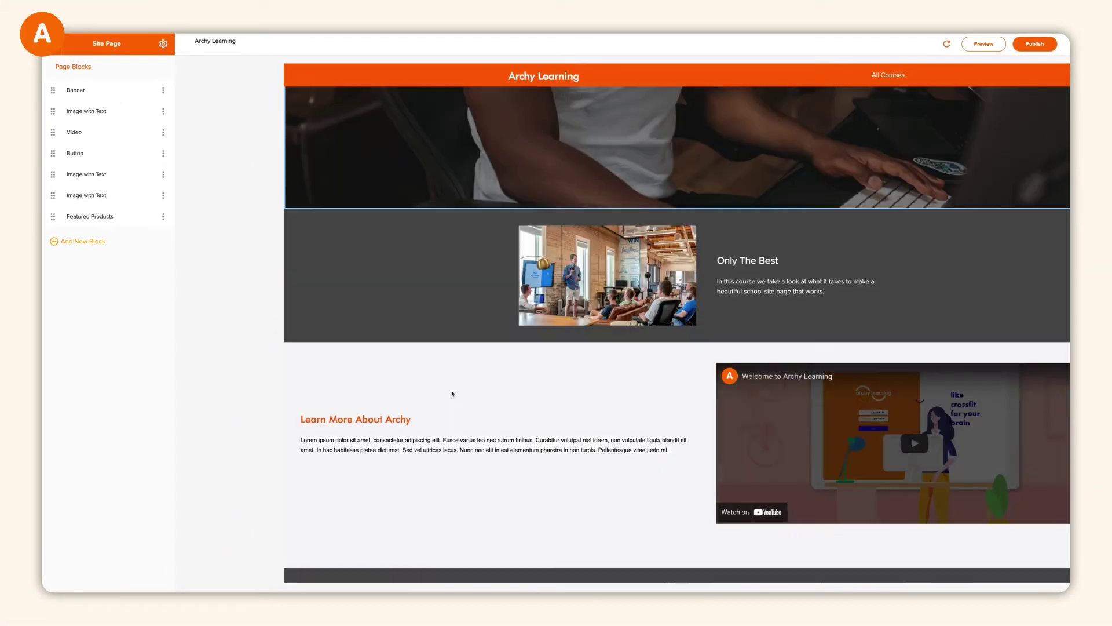
{"action": "scroll", "coordinate": [426, 319], "scroll_direction": "down", "scroll_amount": 3}
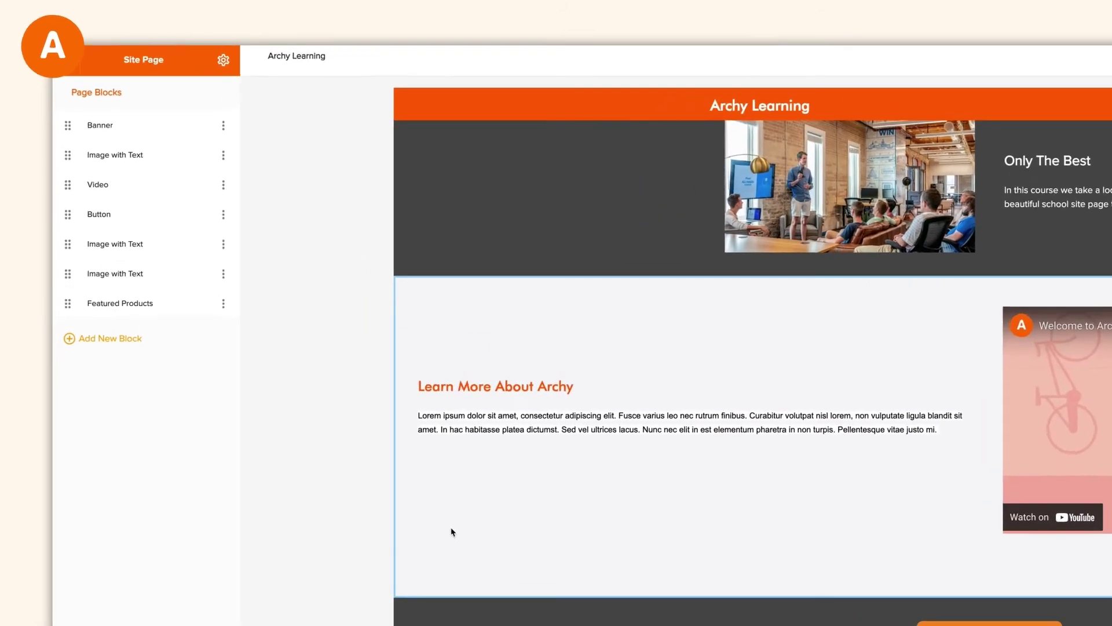
{"action": "scroll", "coordinate": [204, 344], "scroll_direction": "down", "scroll_amount": 4}
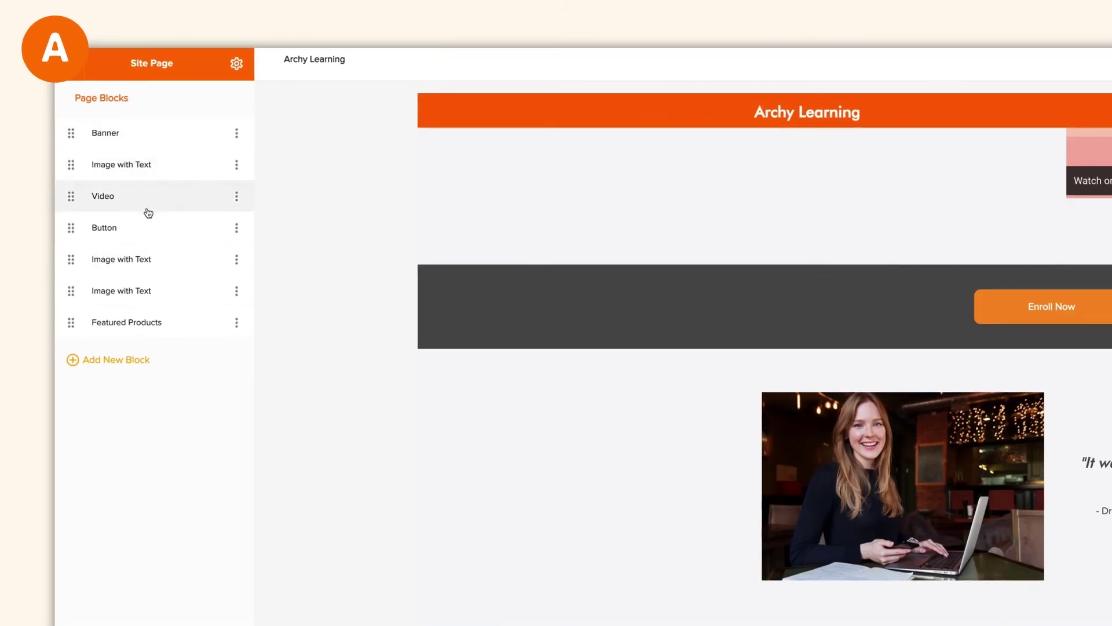
{"action": "scroll", "coordinate": [440, 487], "scroll_direction": "up", "scroll_amount": 8}
{"action": "scroll", "coordinate": [440, 487], "scroll_direction": "up", "scroll_amount": 5}
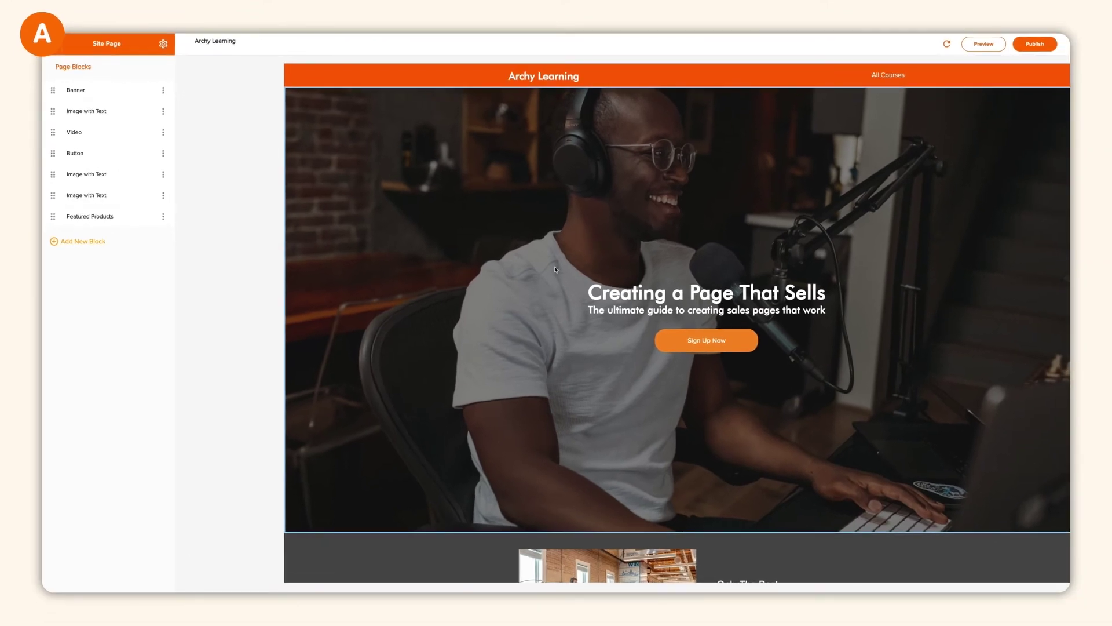
- Set the image opacity of the page's banner block to 54%
{"action": "left_click", "coordinate": [506, 231]}
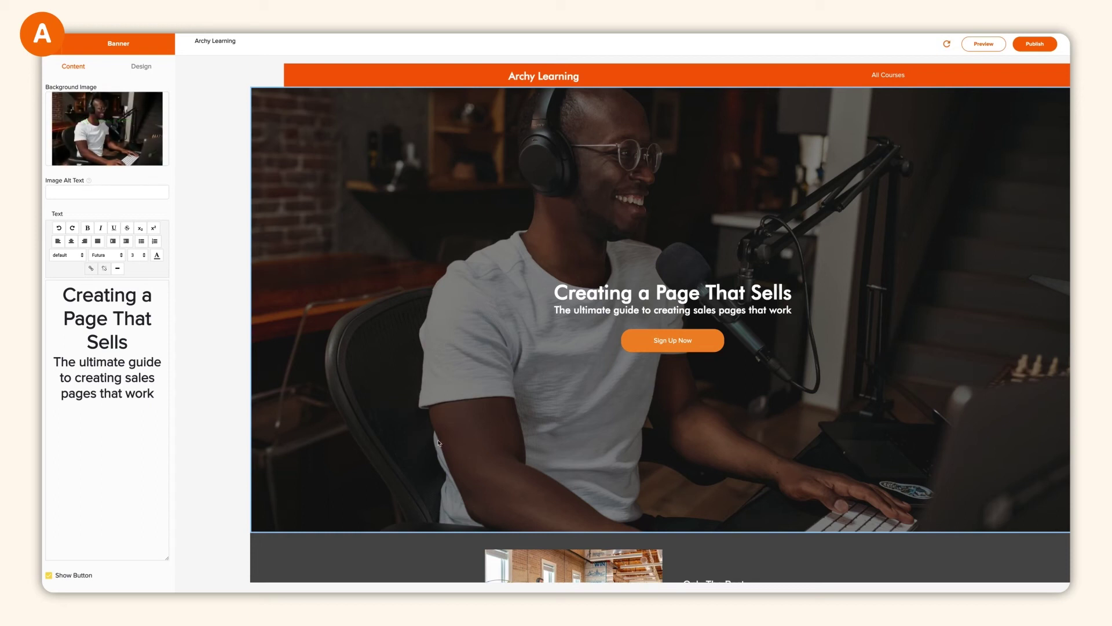
{"action": "scroll", "coordinate": [139, 394], "scroll_direction": "down", "scroll_amount": 3}
{"action": "scroll", "coordinate": [136, 392], "scroll_direction": "up", "scroll_amount": 3}
{"action": "left_click", "coordinate": [142, 67]}
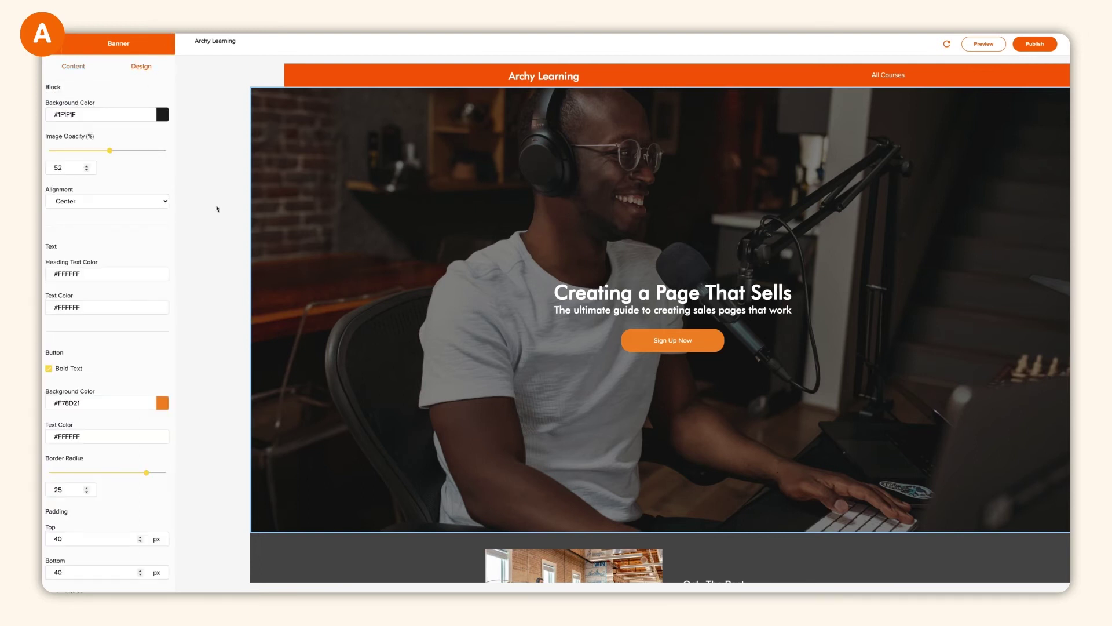
{"action": "mouse_move", "coordinate": [109, 150]}
{"action": "left_mouse_down"}
{"action": "mouse_move", "coordinate": [77, 150]}
{"action": "mouse_move", "coordinate": [112, 154]}
{"action": "left_mouse_up"}
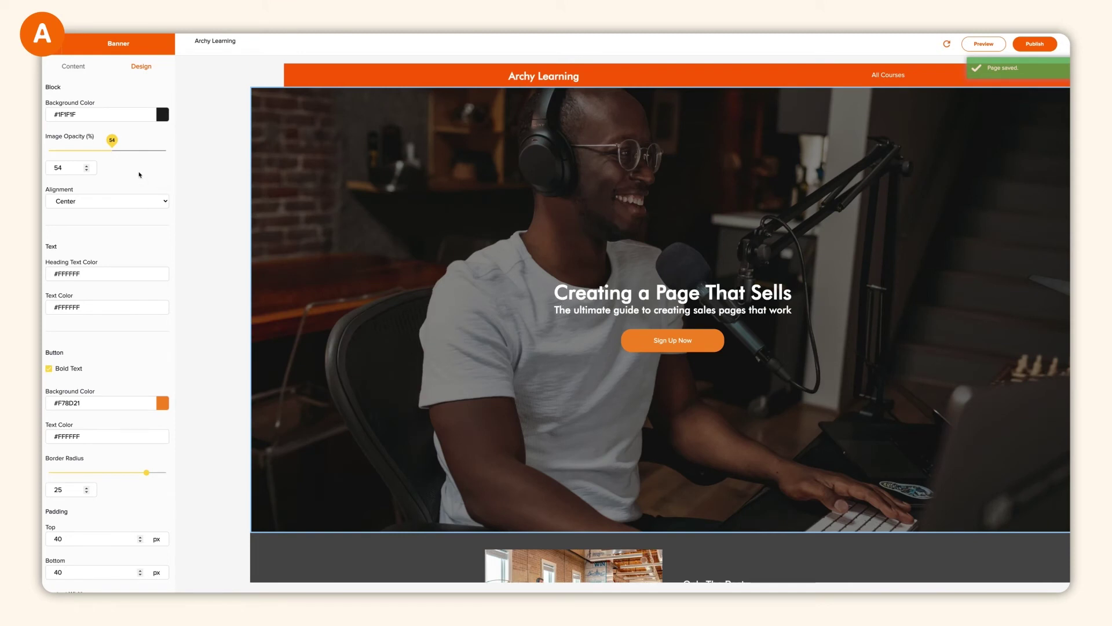
- Set the banner button's border radius to 25 and return to the page's block list
{"action": "scroll", "coordinate": [87, 243], "scroll_direction": "down", "scroll_amount": 1}
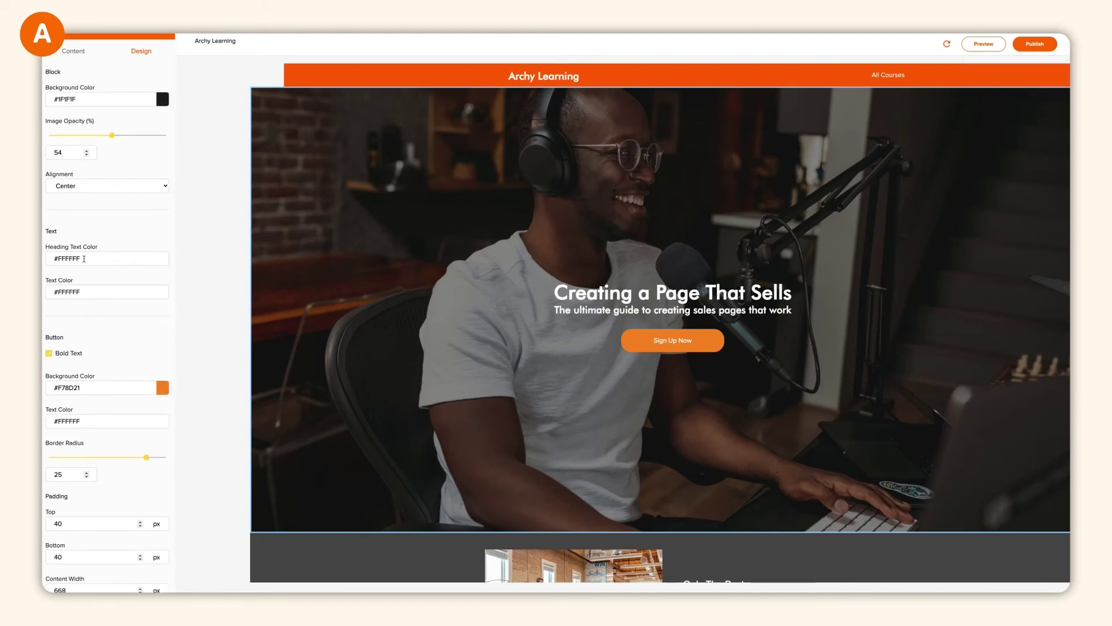
{"action": "scroll", "coordinate": [86, 255], "scroll_direction": "down", "scroll_amount": 1}
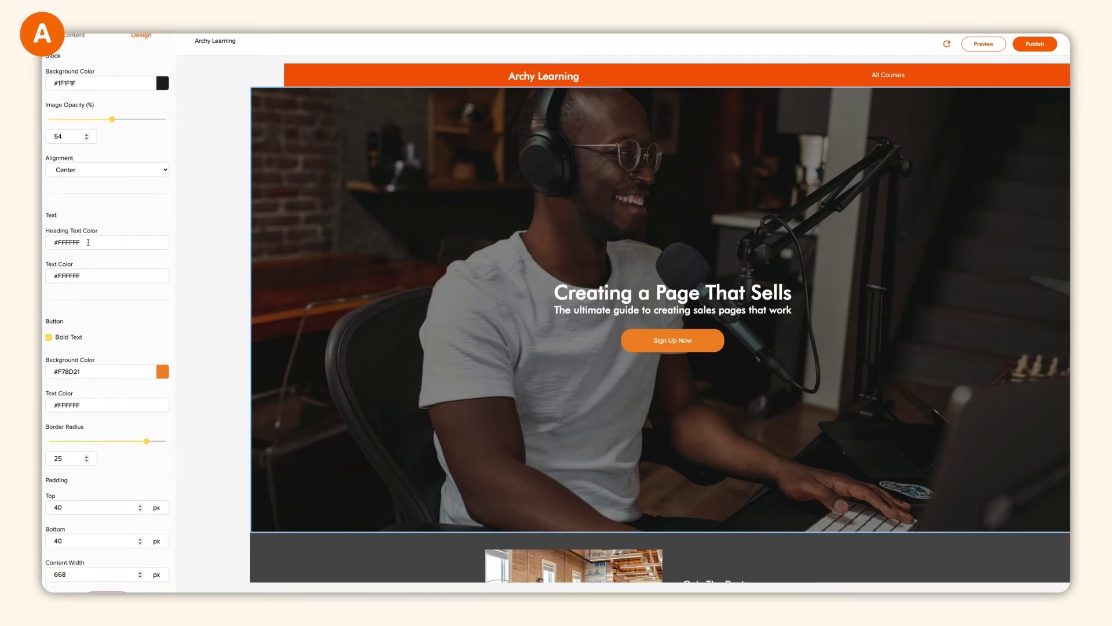
{"action": "scroll", "coordinate": [88, 242], "scroll_direction": "down", "scroll_amount": 1}
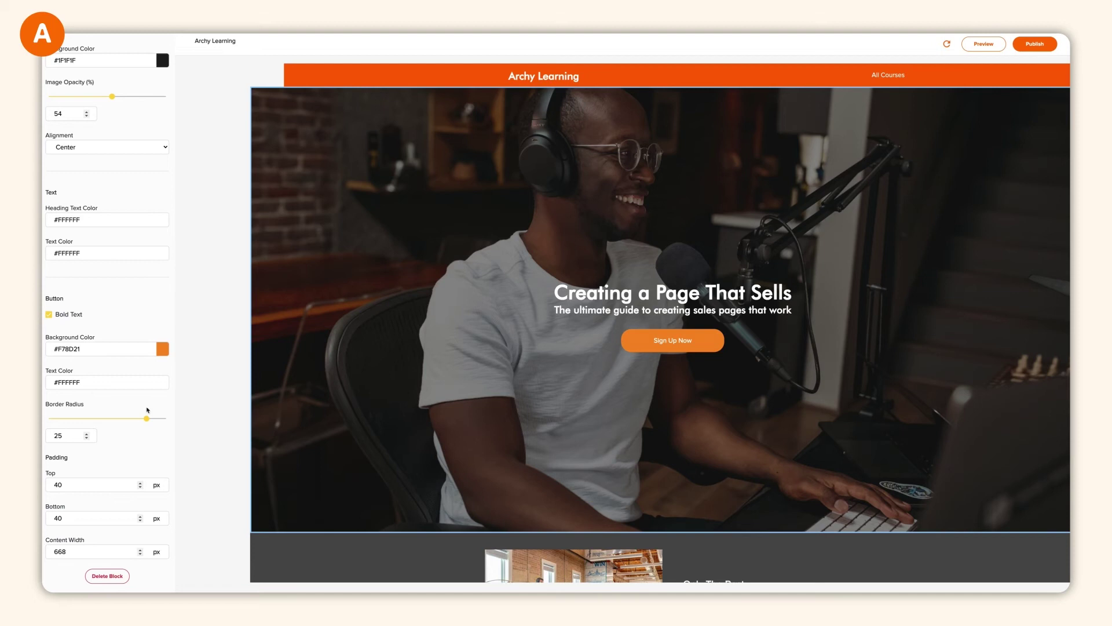
{"action": "mouse_move", "coordinate": [146, 417]}
{"action": "left_mouse_down"}
{"action": "mouse_move", "coordinate": [89, 418]}
{"action": "mouse_move", "coordinate": [146, 418]}
{"action": "left_mouse_up"}
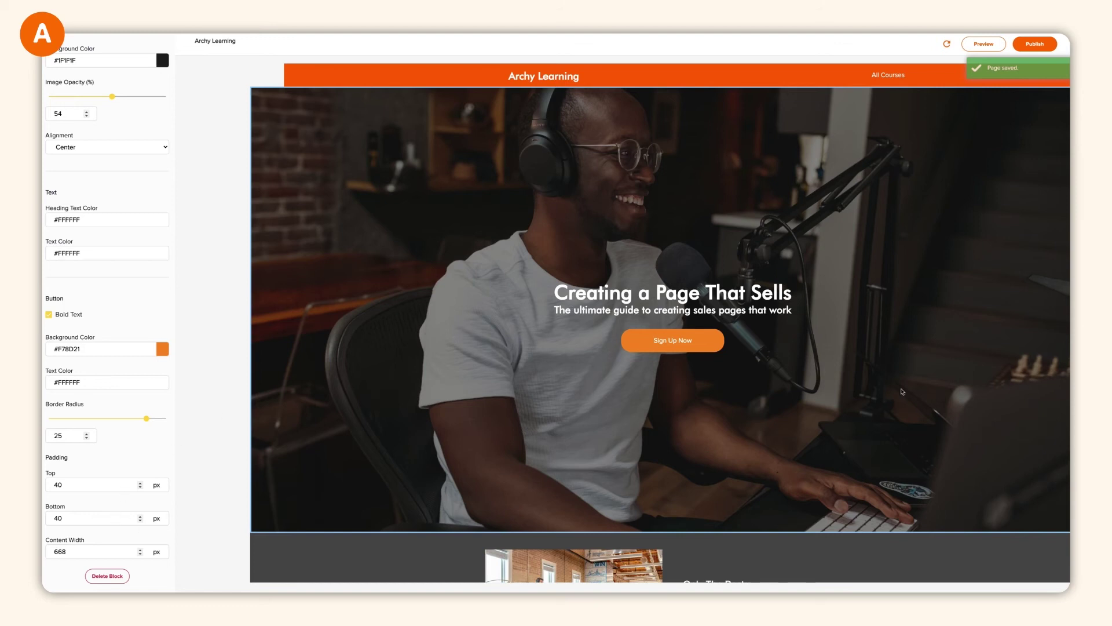
{"action": "left_click", "coordinate": [74, 67]}
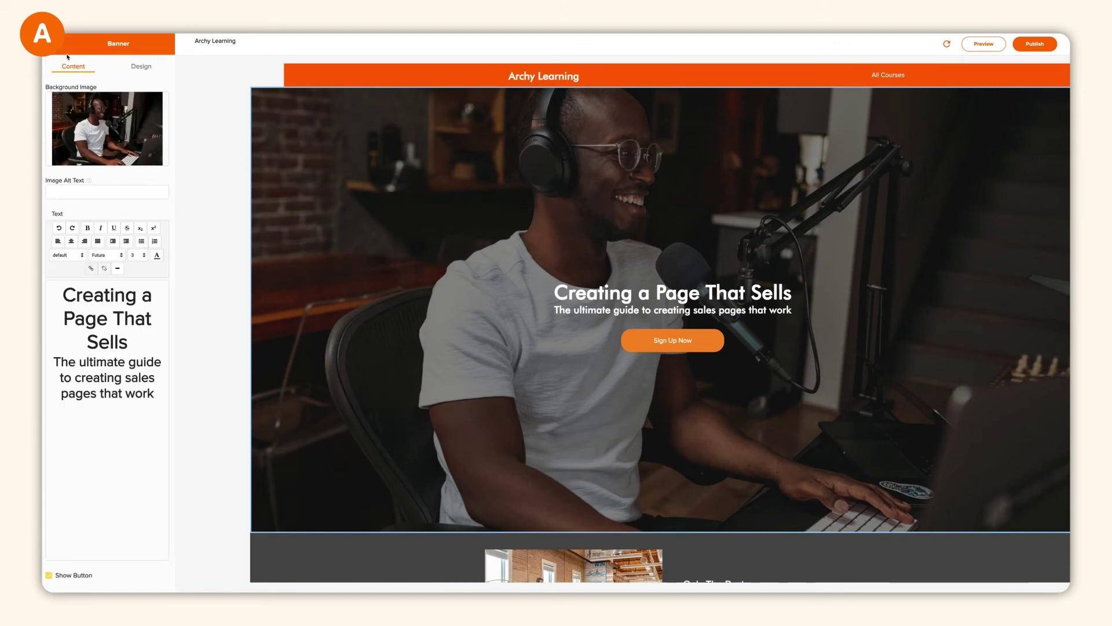
{"action": "left_click", "coordinate": [59, 52]}
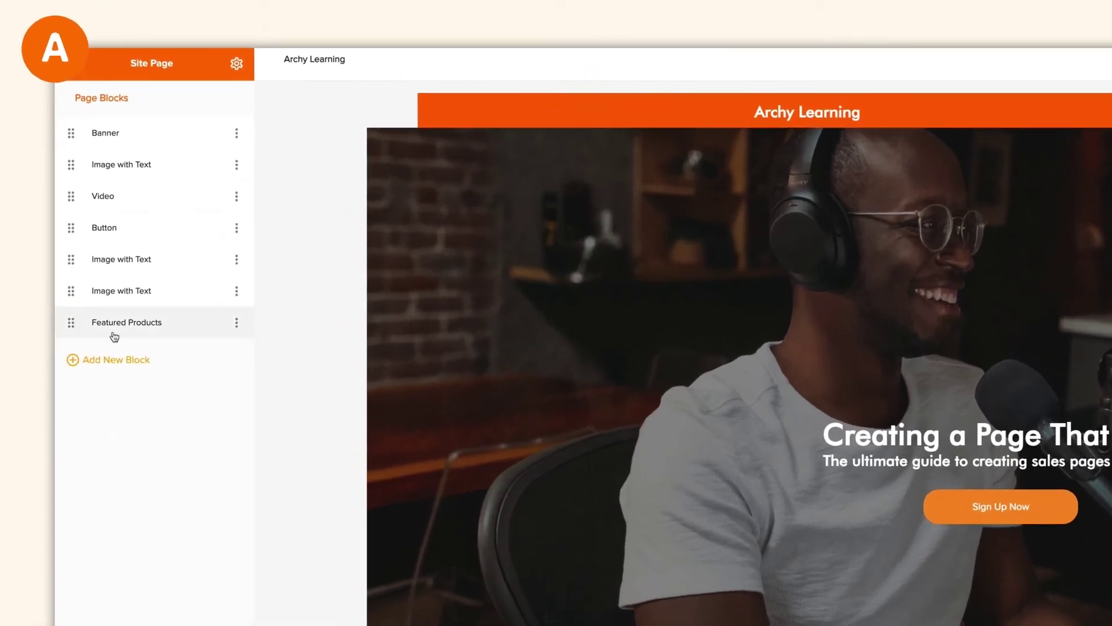
- Add an Email Leads Form block to the sales page and return to the block list
{"action": "left_click", "coordinate": [86, 361]}
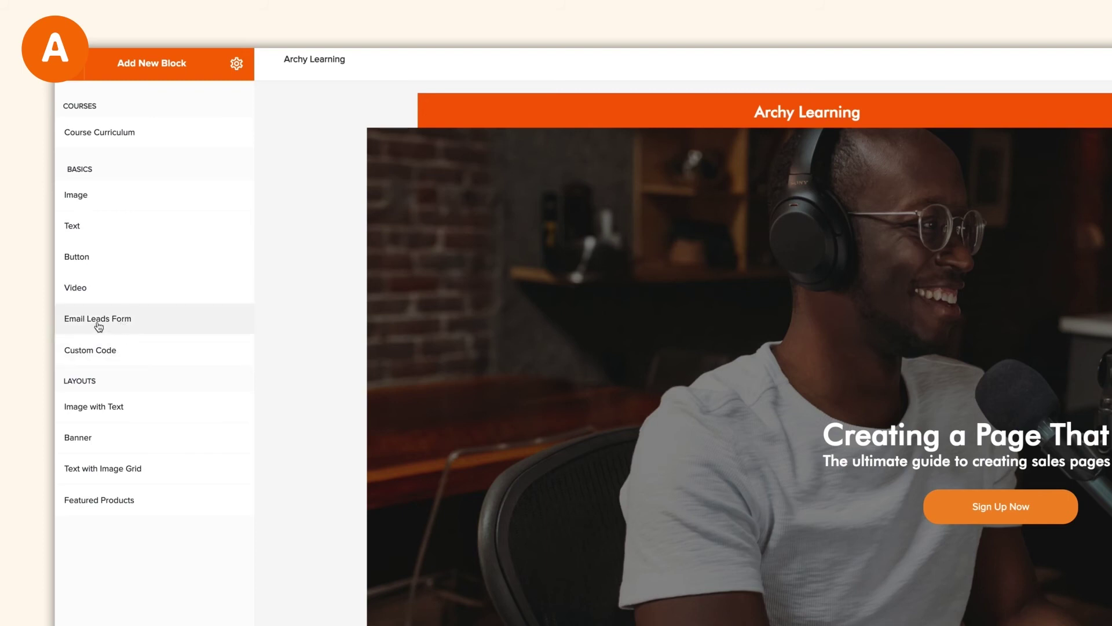
{"action": "mouse_move", "coordinate": [98, 325]}
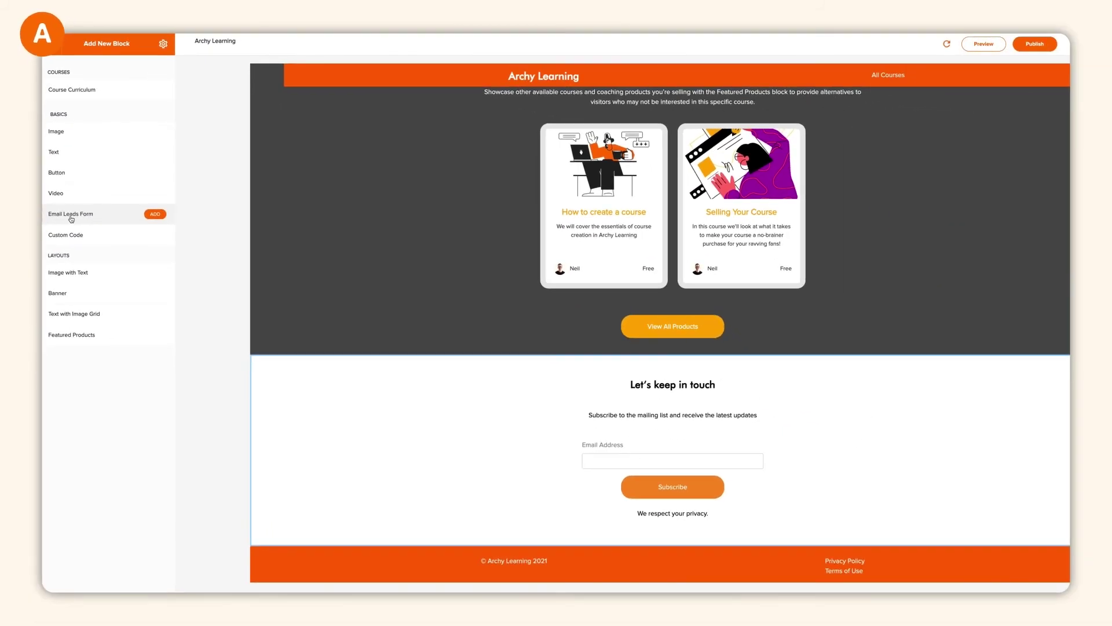
{"action": "left_click", "coordinate": [155, 214]}
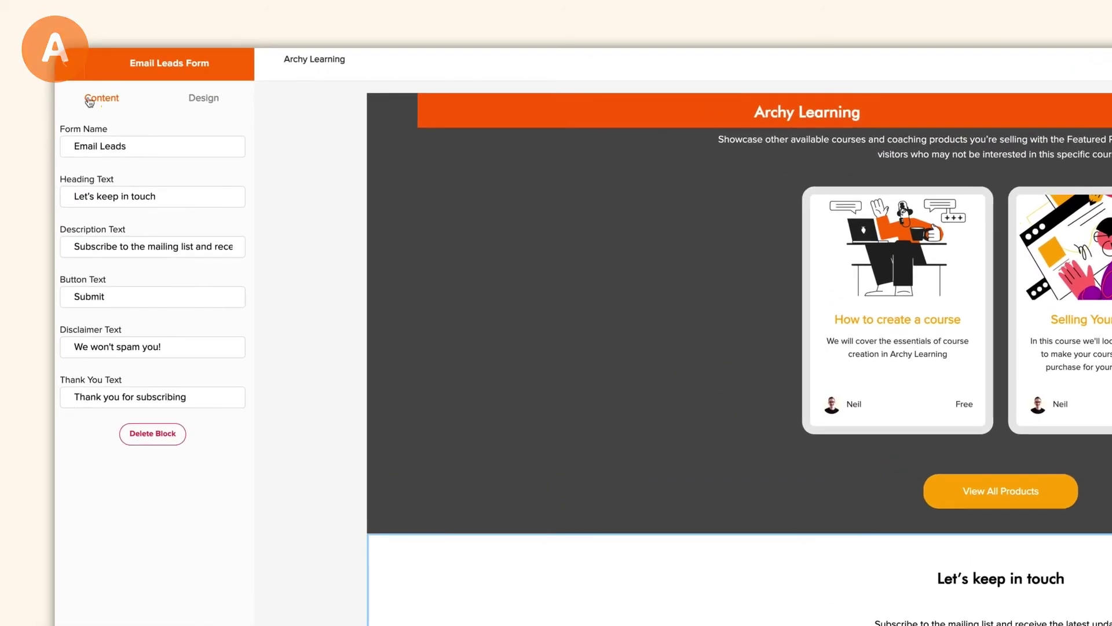
{"action": "left_click", "coordinate": [56, 52]}
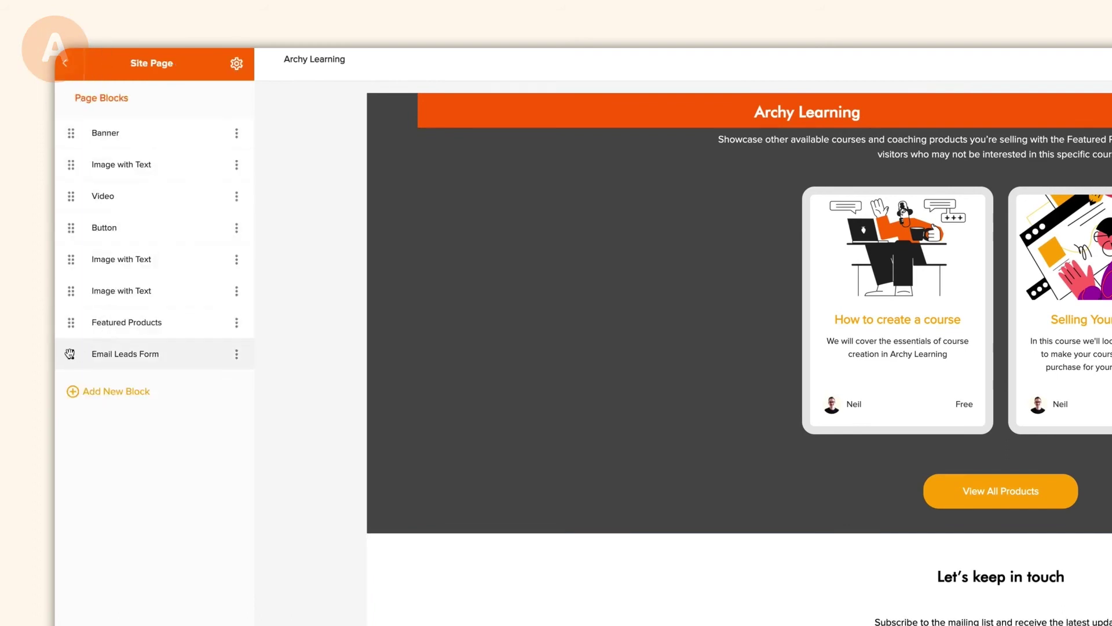
- Move the Email Leads Form block directly below the Banner block and check its placement on the page
{"action": "left_click_drag", "start_coordinate": [70, 353], "coordinate": [71, 165]}
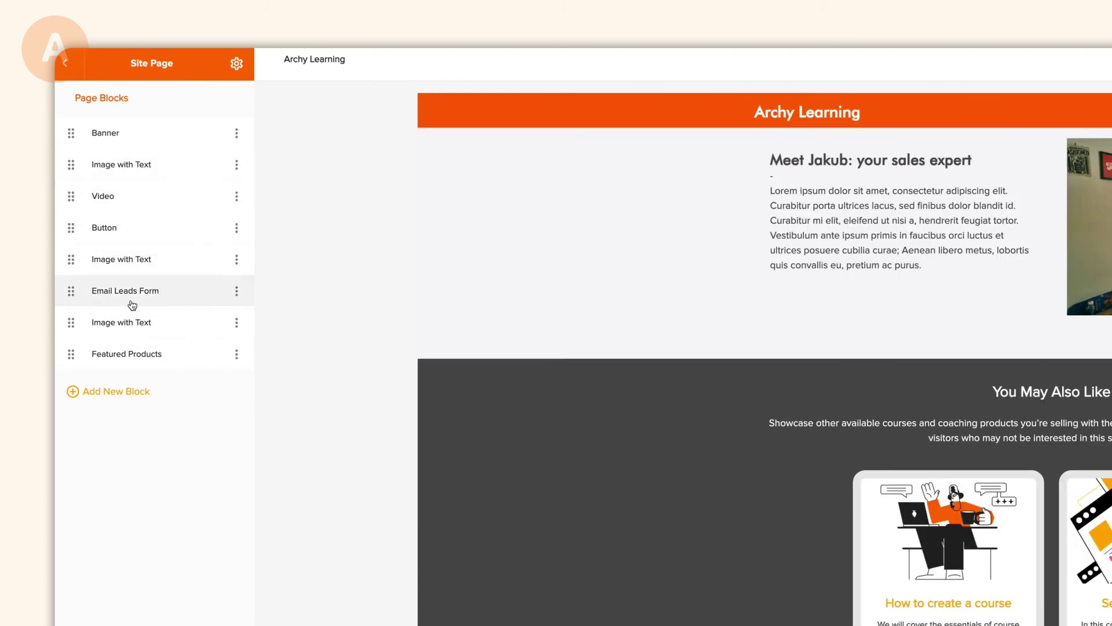
{"action": "left_click_drag", "start_coordinate": [74, 290], "coordinate": [76, 165]}
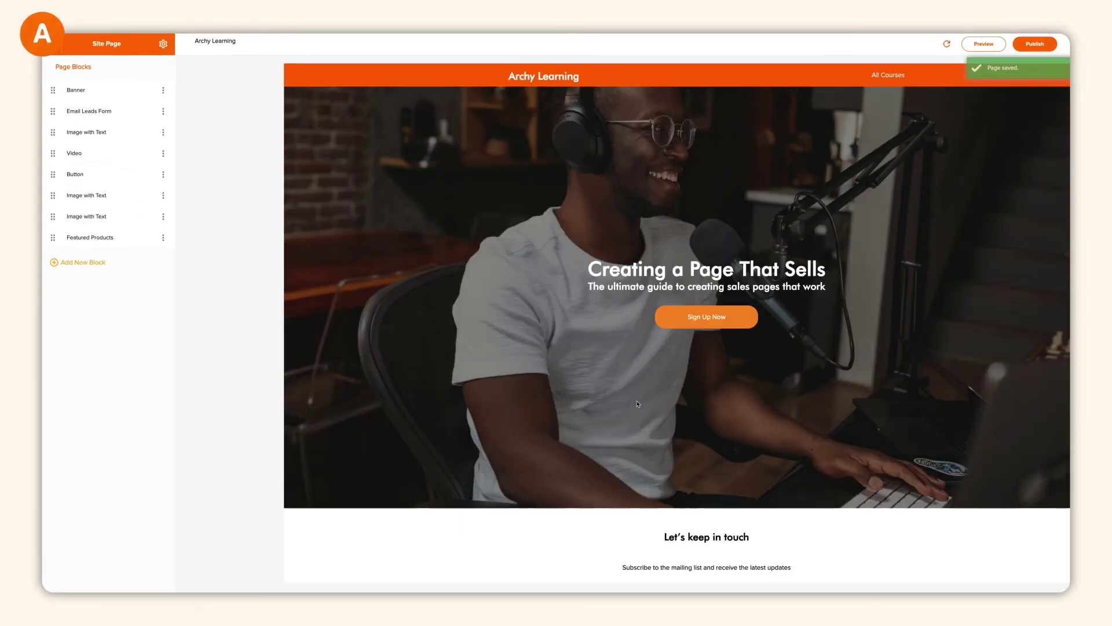
{"action": "scroll", "coordinate": [640, 428], "scroll_direction": "down", "scroll_amount": 4}
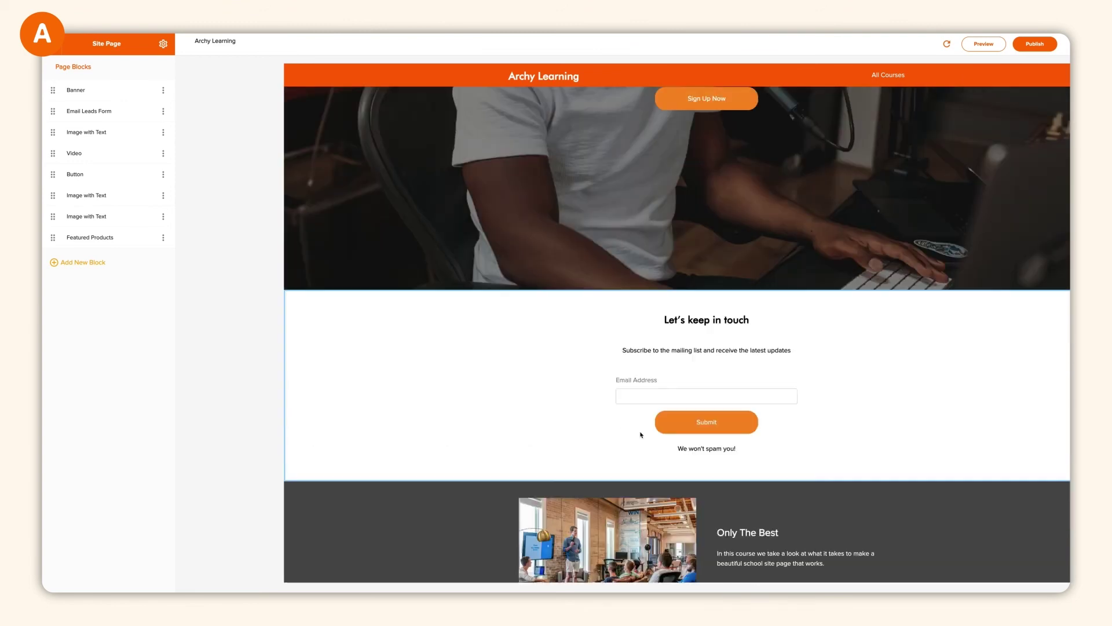